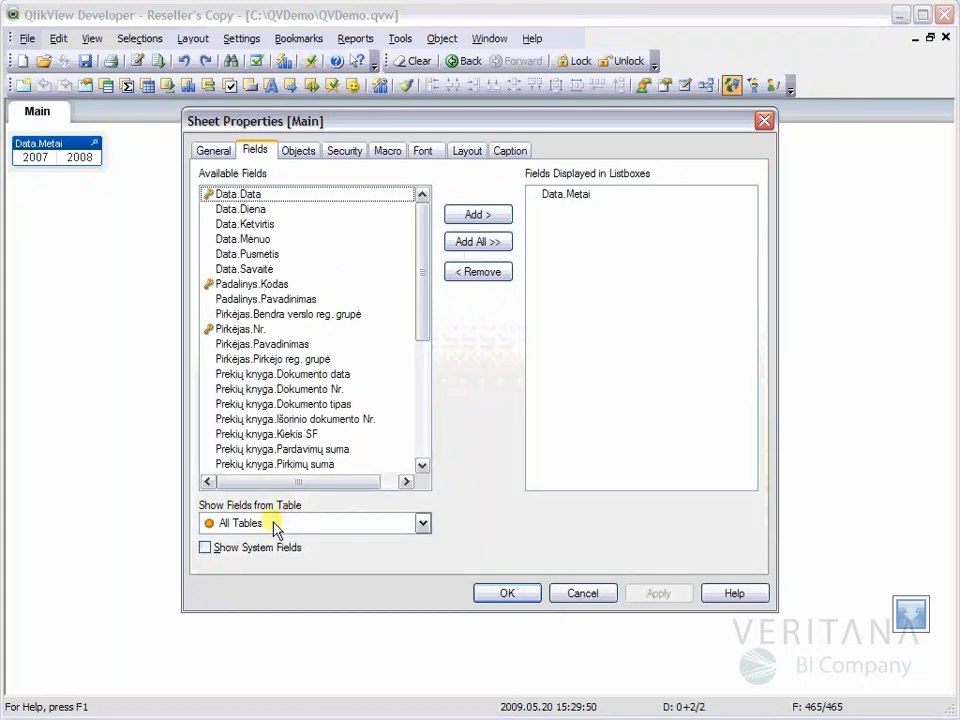
Step: Add all remaining fields of the Data table to the Main sheet as list boxes
left_click(275, 530)
left_click(262, 574)
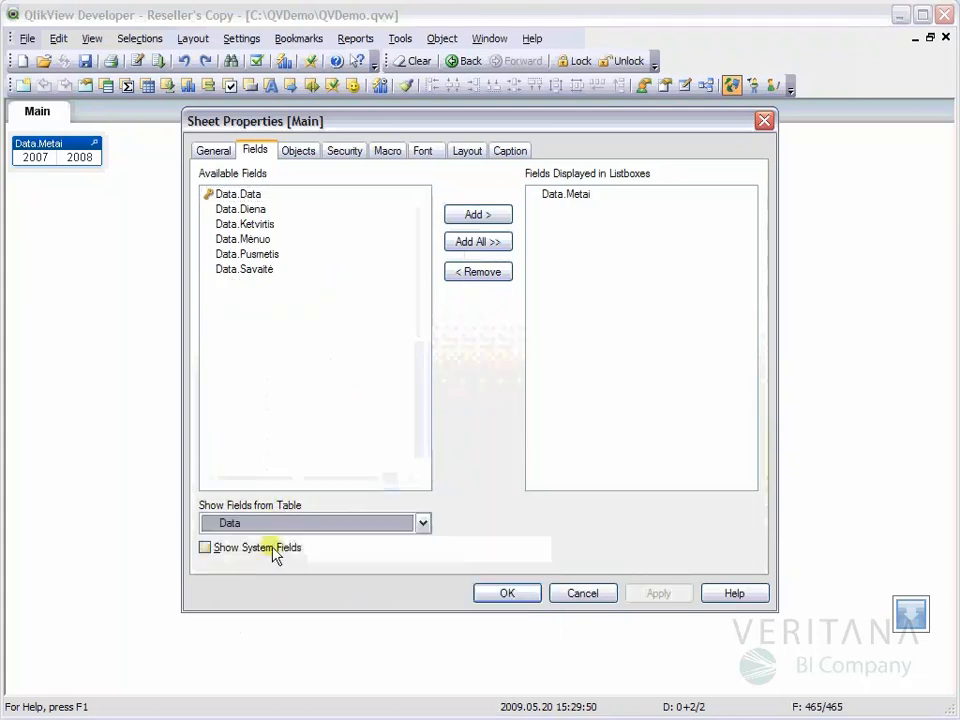
left_click(491, 243)
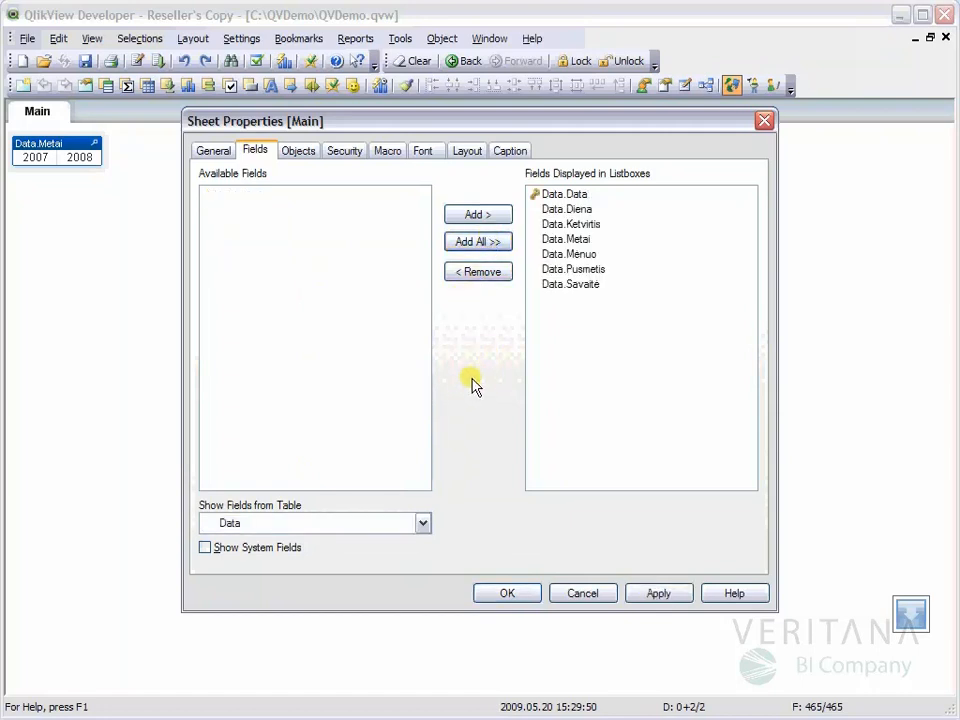
left_click(510, 593)
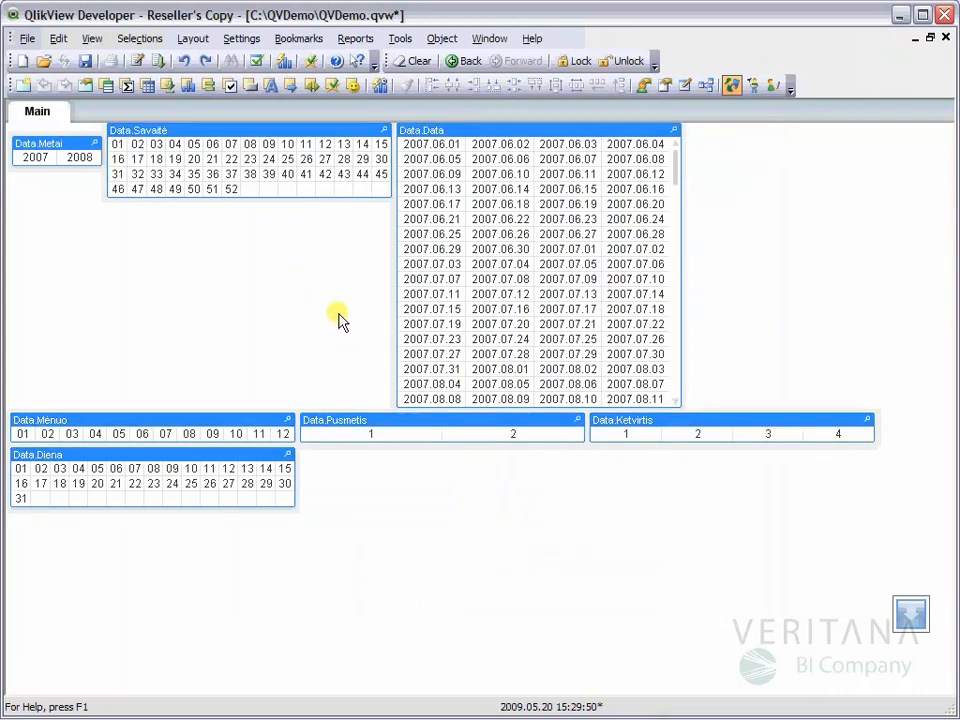
Step: Stack the Data.Pusmetis, Data.Ketvirtis and Data.Mėnuo list boxes below Data.Metai, narrowing Data.Mėnuo so its months wrap onto two rows
left_click_drag(418, 428, 133, 183)
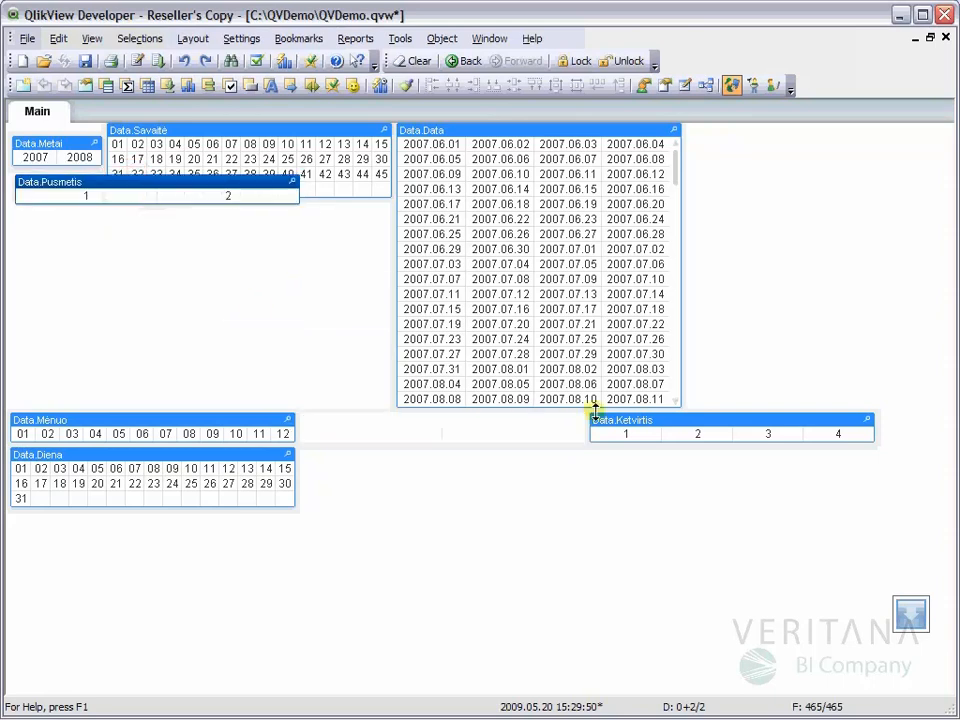
left_click_drag(628, 424, 52, 221)
left_click_drag(97, 423, 118, 304)
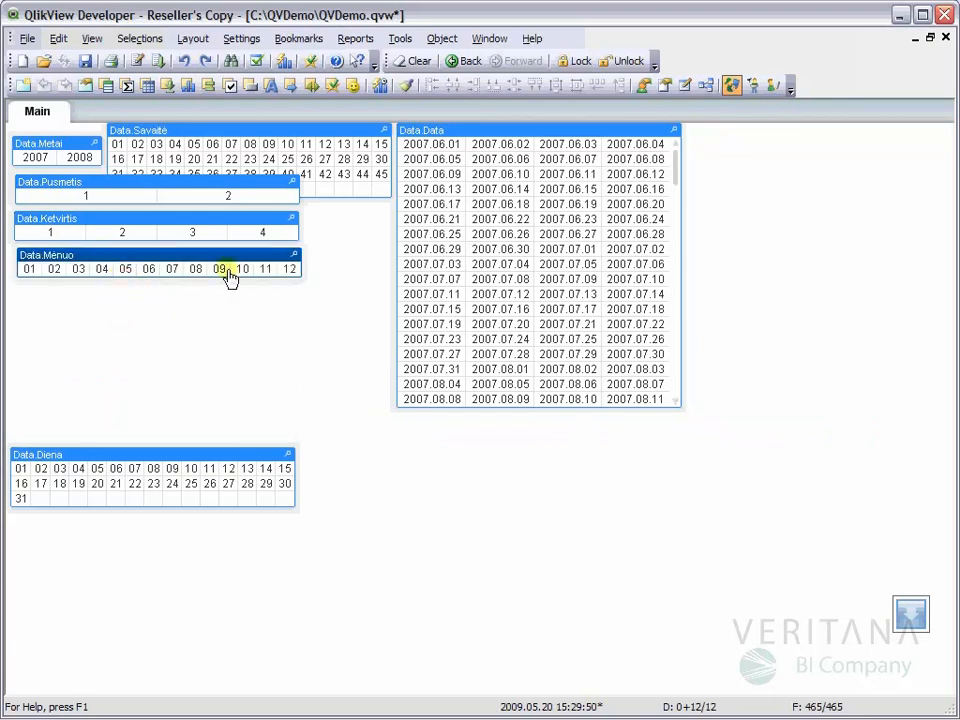
left_click_drag(301, 271, 222, 270)
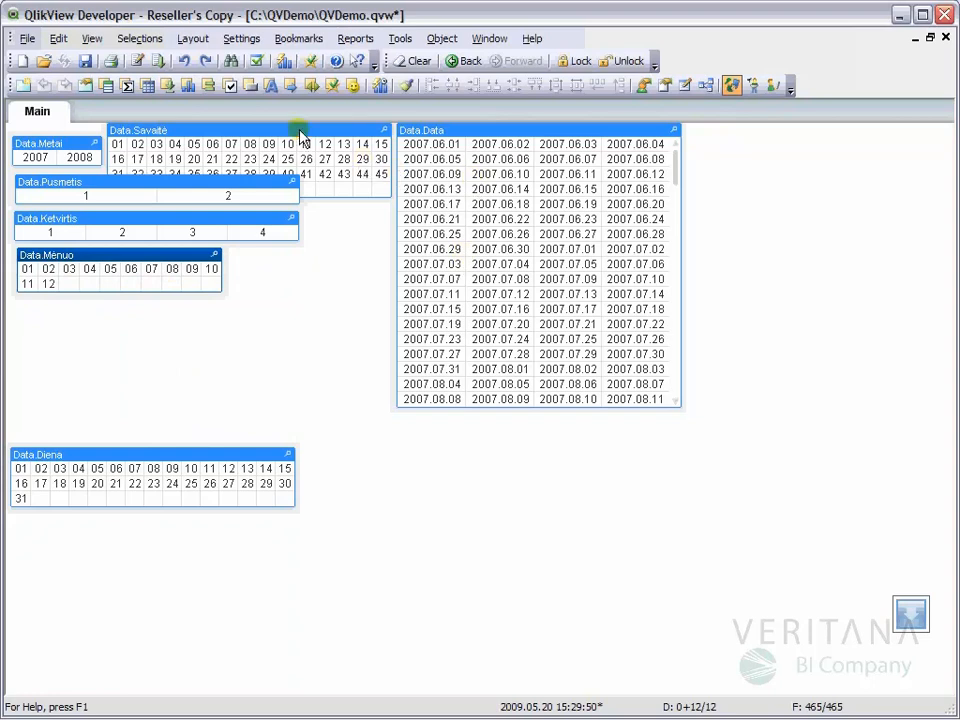
Step: Continue the stack below Data.Mėnuo with the Data.Savaitė and Data.Diena list boxes and a Data.Data list box shortened to six rows
left_click_drag(300, 131, 210, 310)
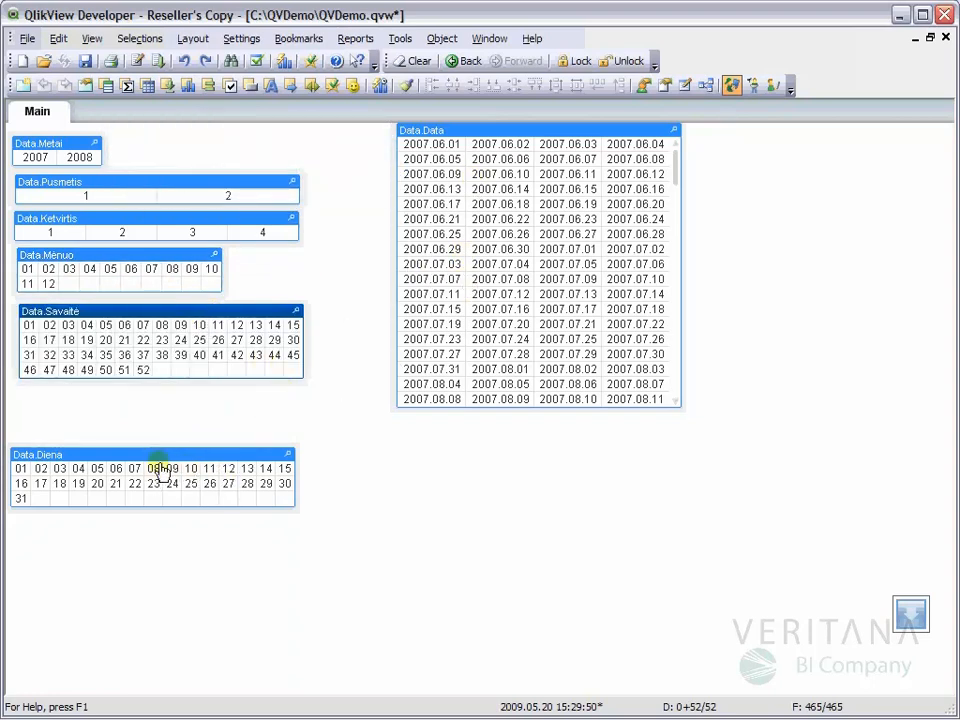
left_click_drag(160, 460, 169, 400)
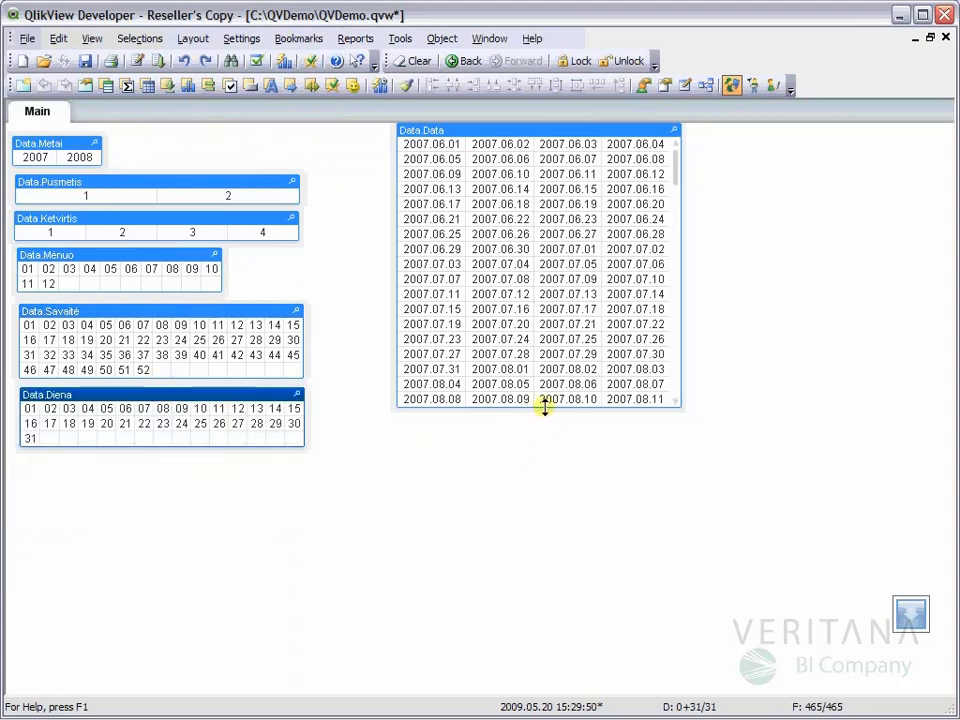
left_click_drag(544, 405, 542, 228)
left_click_drag(512, 130, 138, 458)
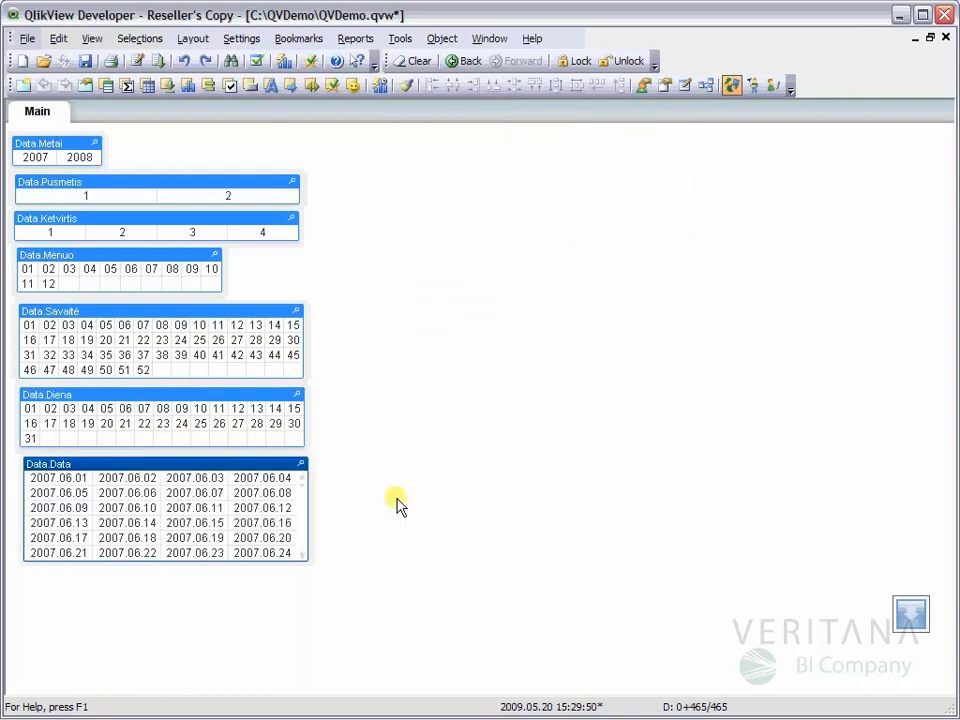
Step: Arrange all seven list boxes into a left-aligned, evenly spaced column with one common width, slightly wider than the original Data.Metai box
left_click_drag(357, 585, 12, 130)
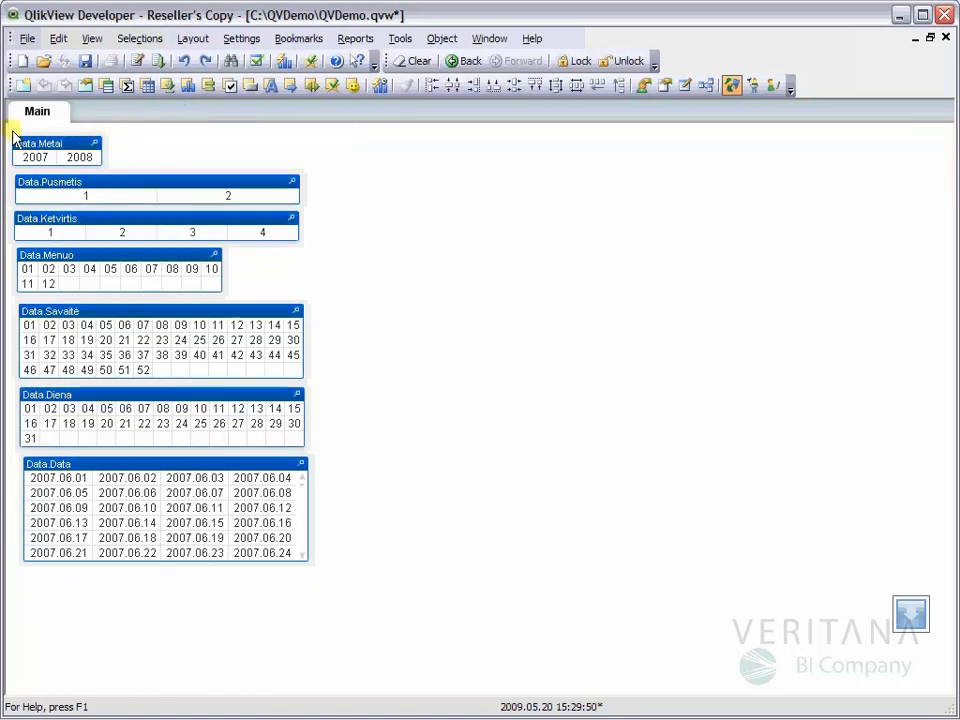
left_click(433, 87)
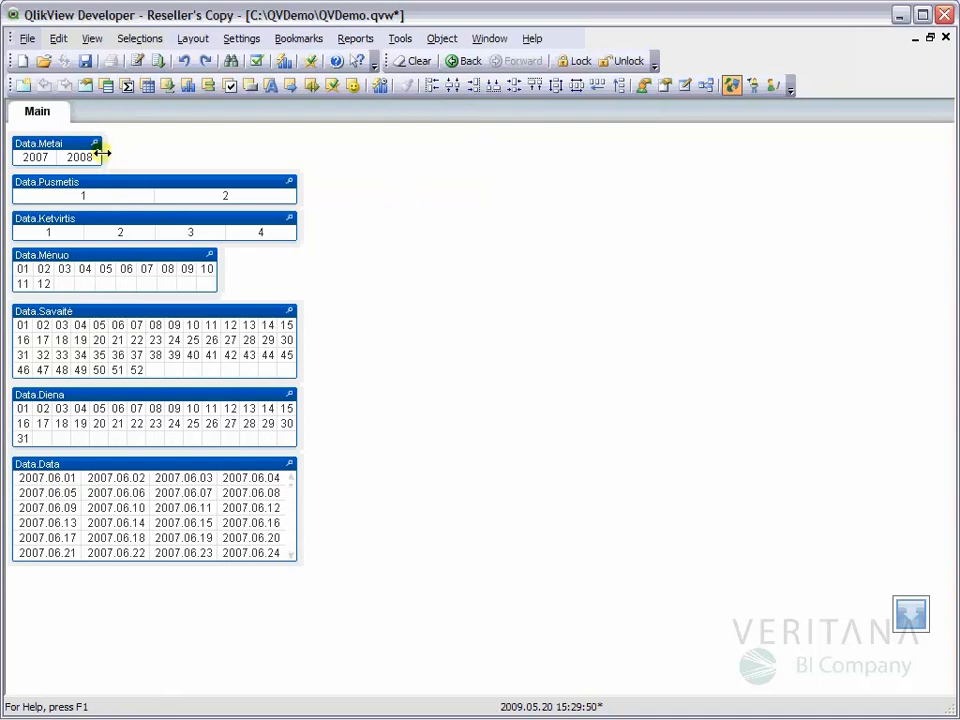
left_click_drag(102, 152, 157, 152)
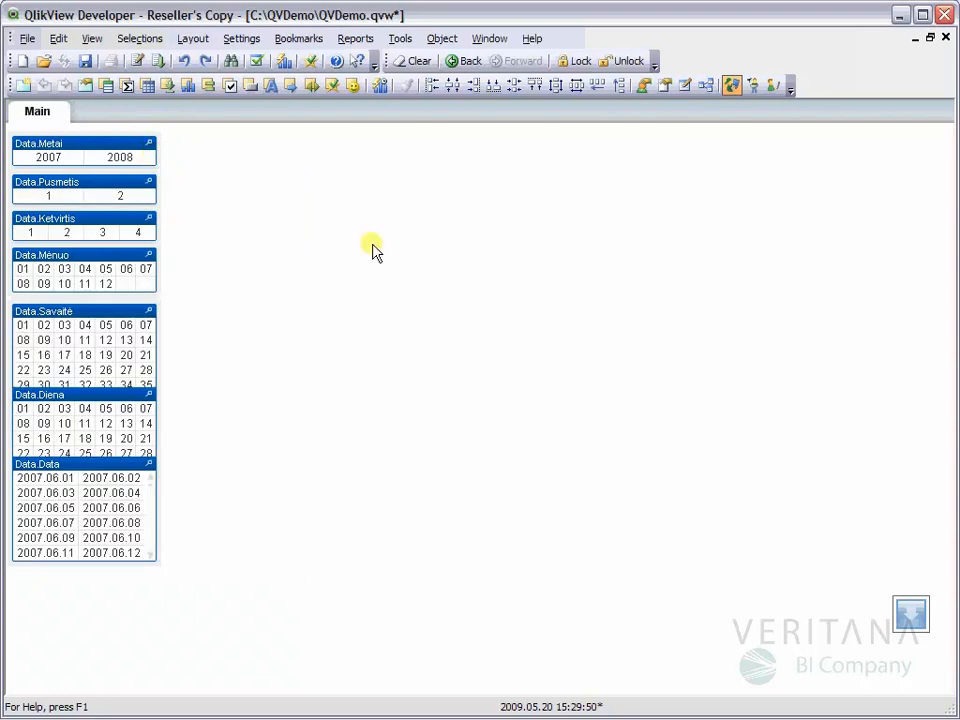
left_click(620, 88)
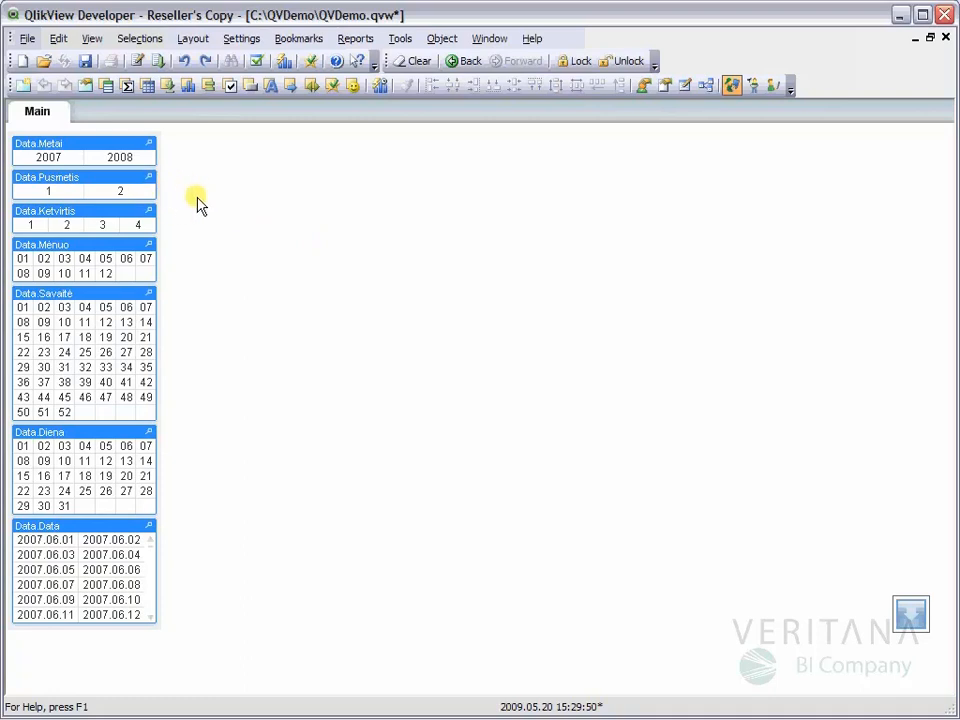
Step: Set the Data.Pusmetis list box to a fixed 2 columns and turn off its sorting by state
right_click(96, 182)
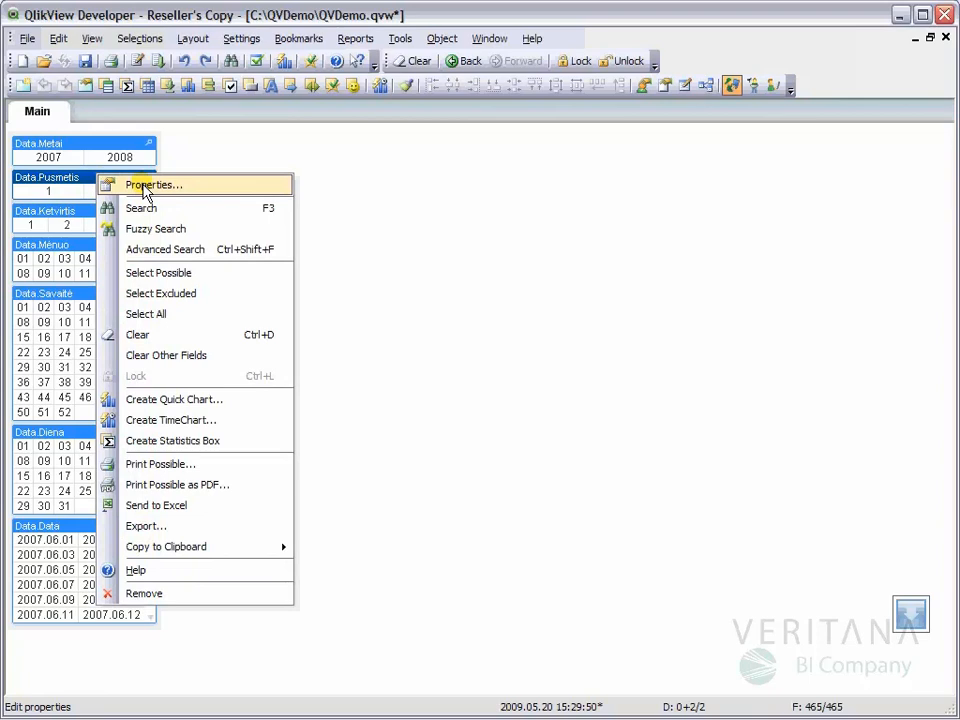
left_click(147, 188)
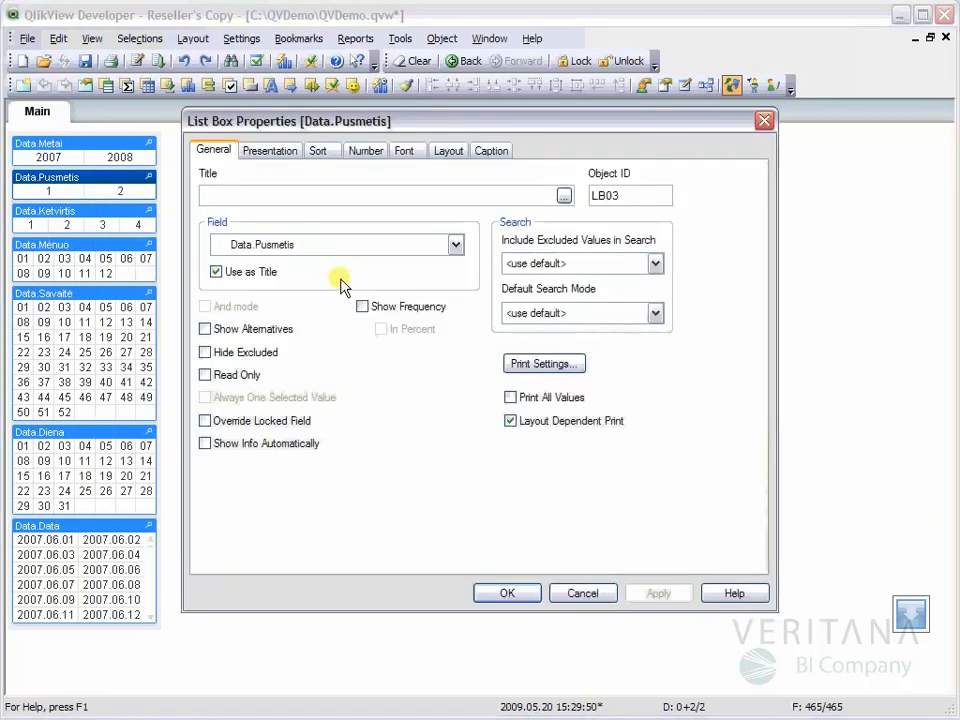
left_click(277, 155)
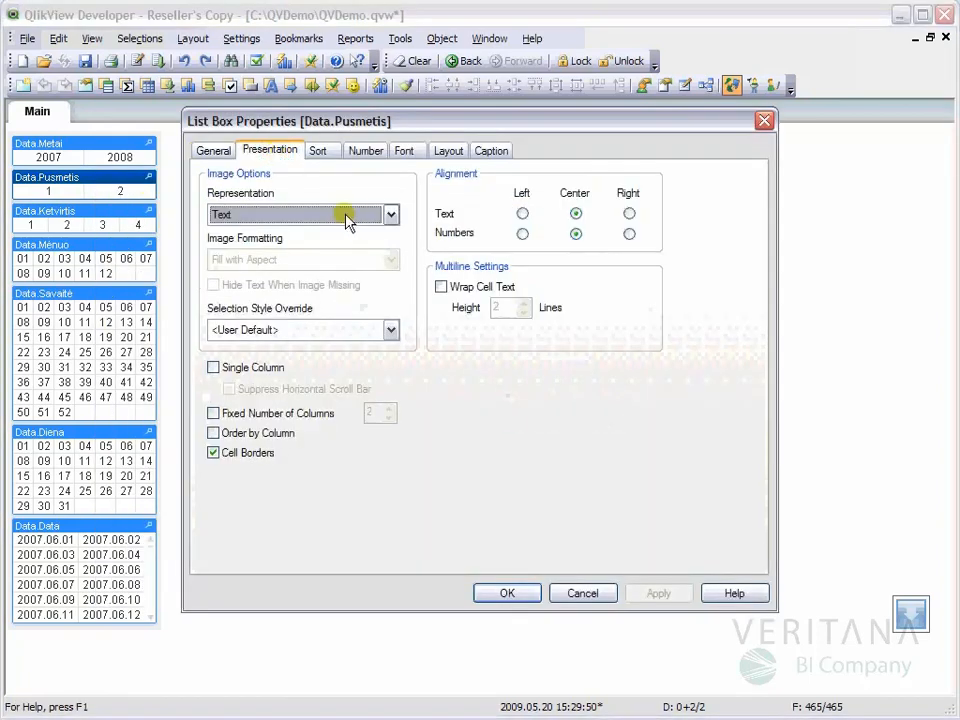
left_click(213, 413)
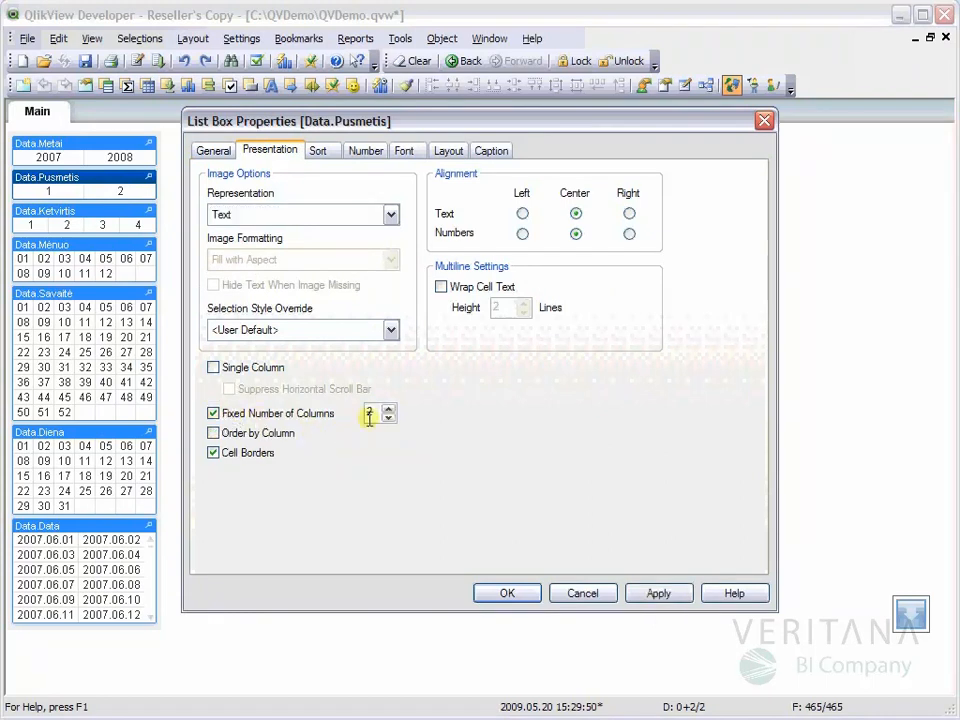
left_click(322, 155)
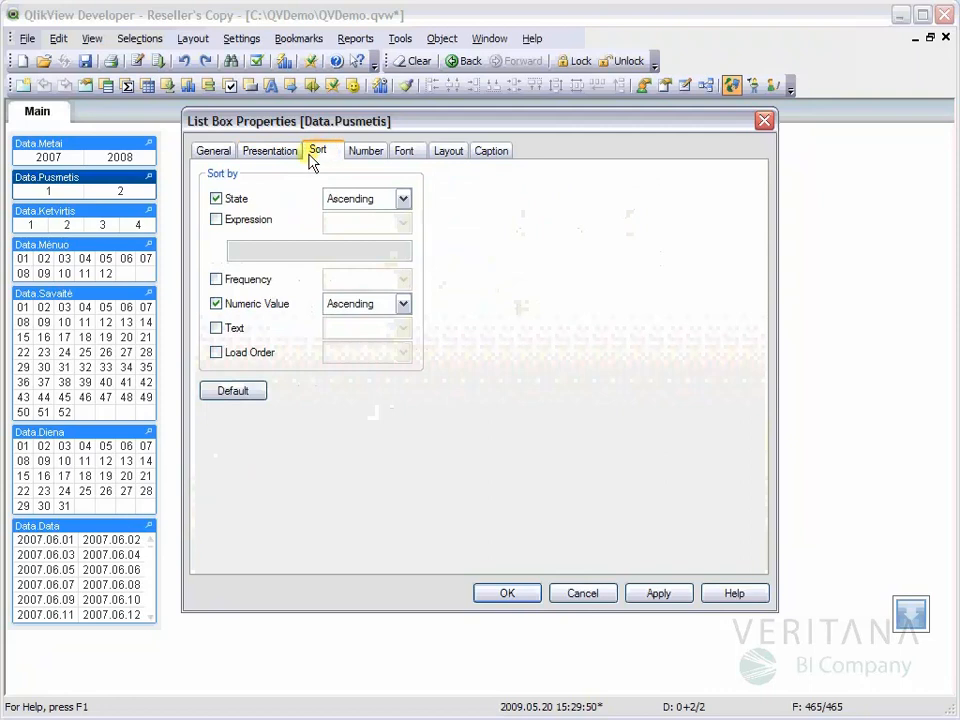
left_click(216, 199)
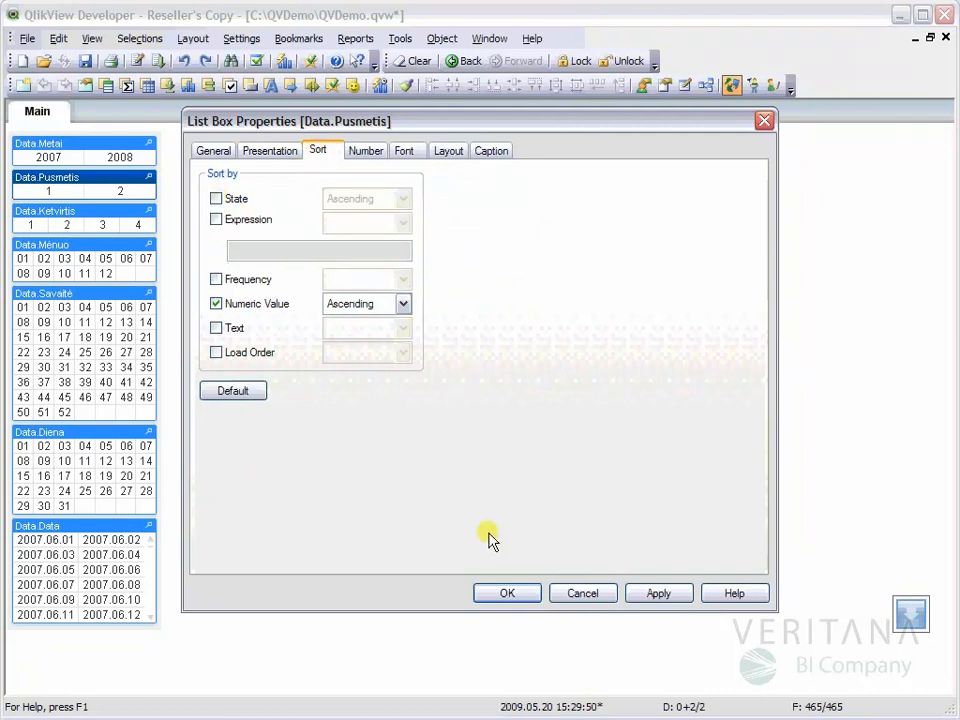
left_click(522, 594)
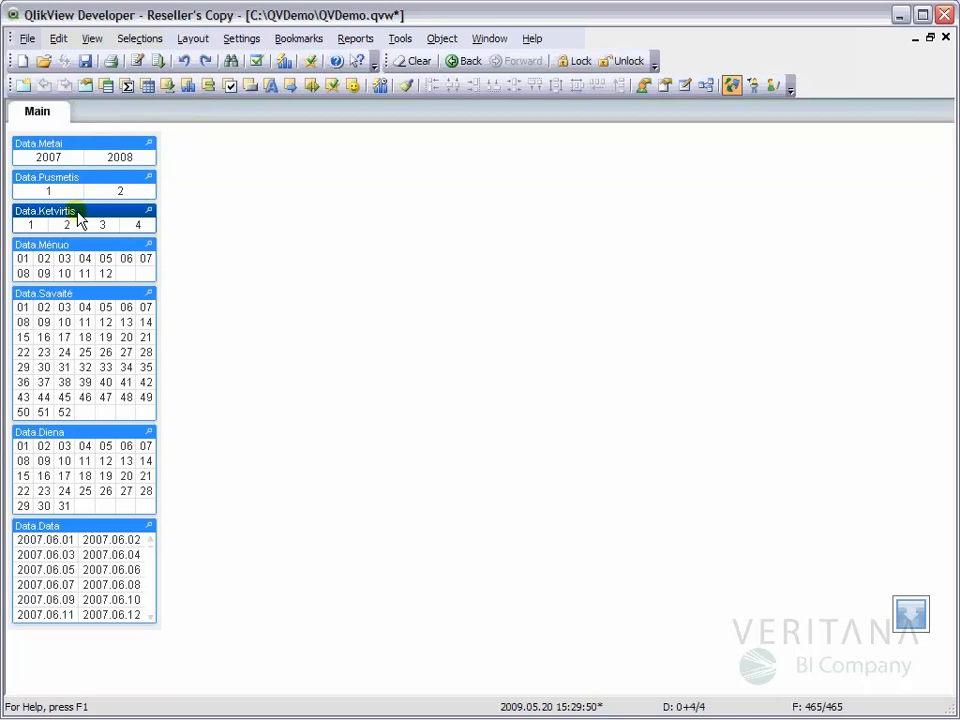
Step: Turn off sorting by state for the Data.Ketvirtis list box and set it to a fixed 4 columns
right_click(80, 218)
left_click(96, 221)
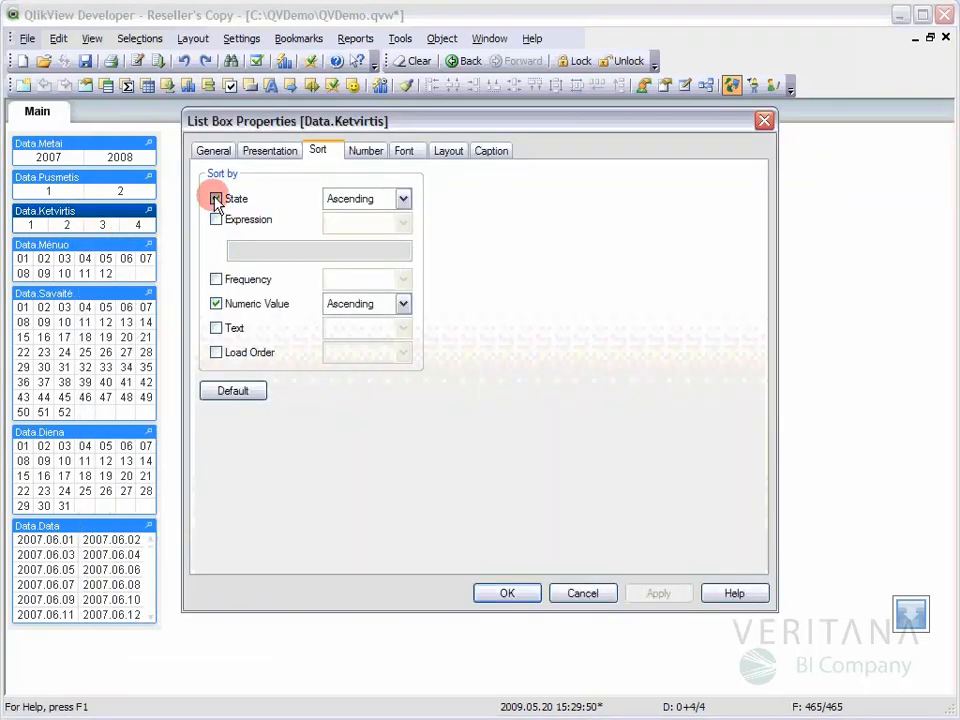
left_click(216, 199)
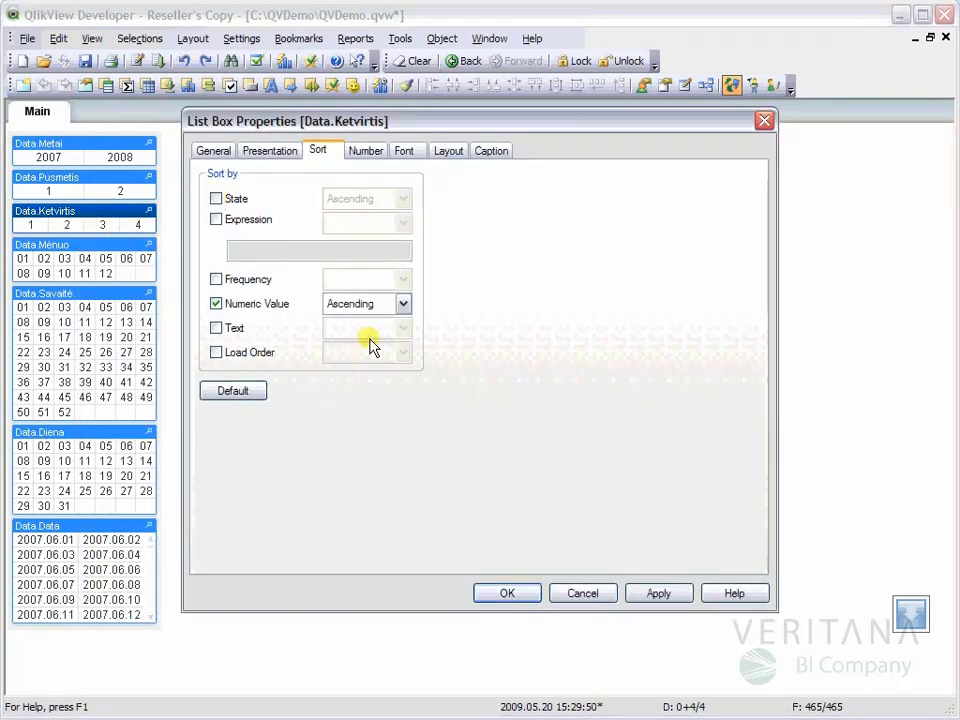
left_click(275, 158)
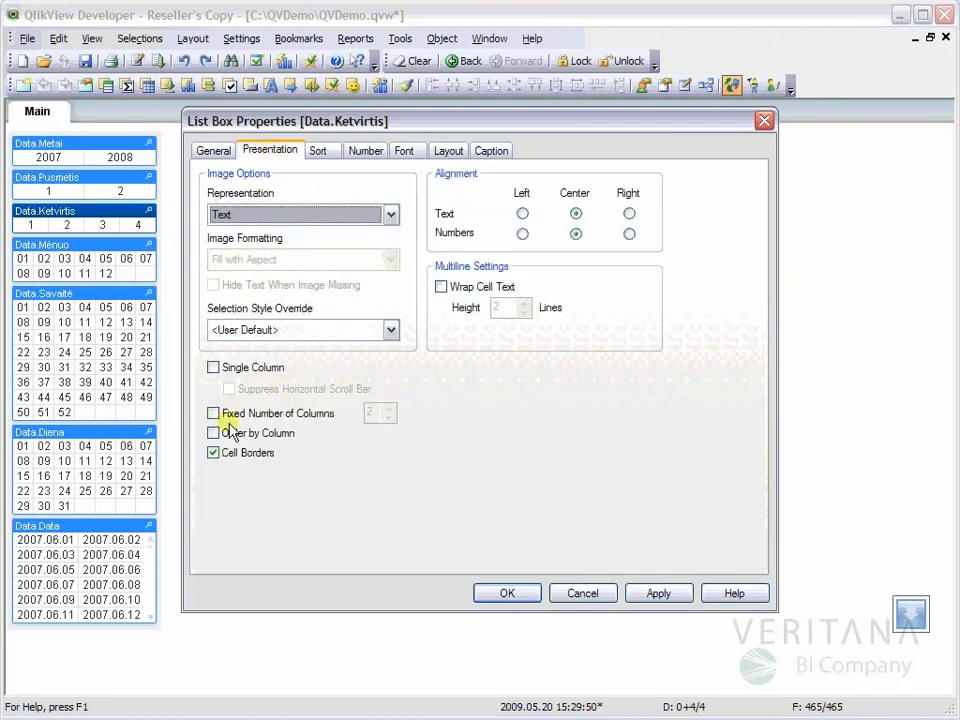
left_click(213, 413)
left_click(389, 408)
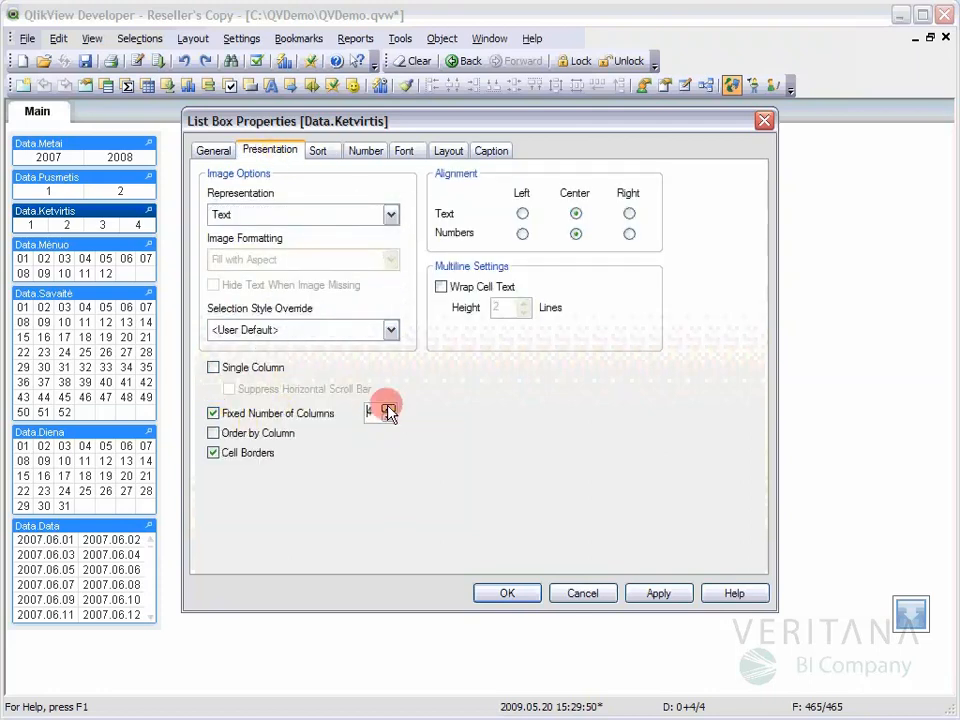
left_click(389, 408)
left_click(520, 597)
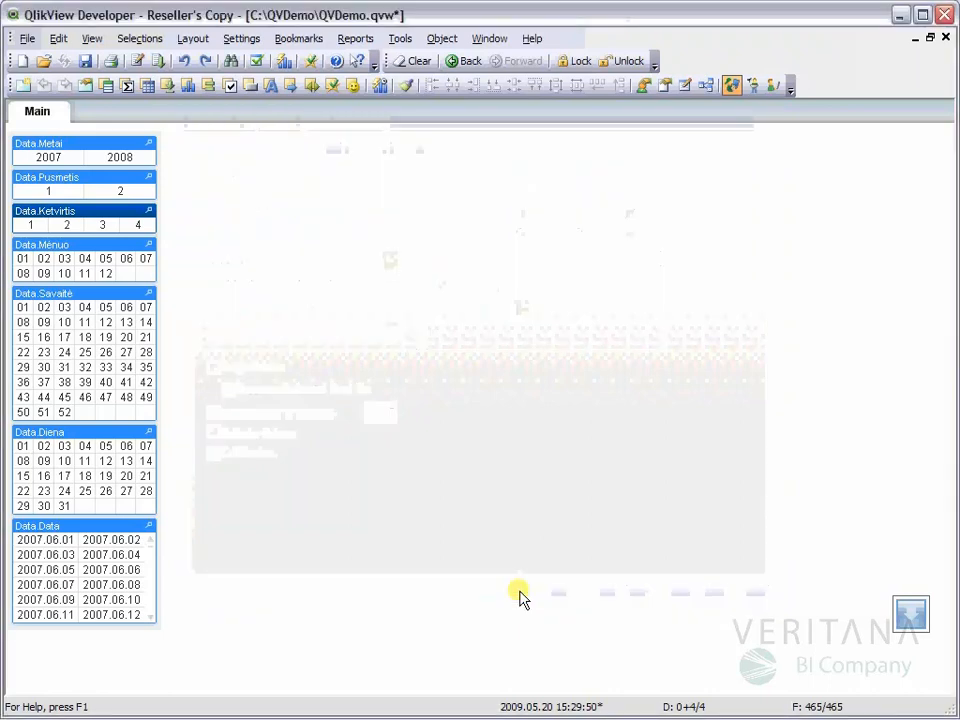
Step: Set the Data.Mėnuo list box to a fixed 6 columns and turn off its sorting by state
left_click(83, 246)
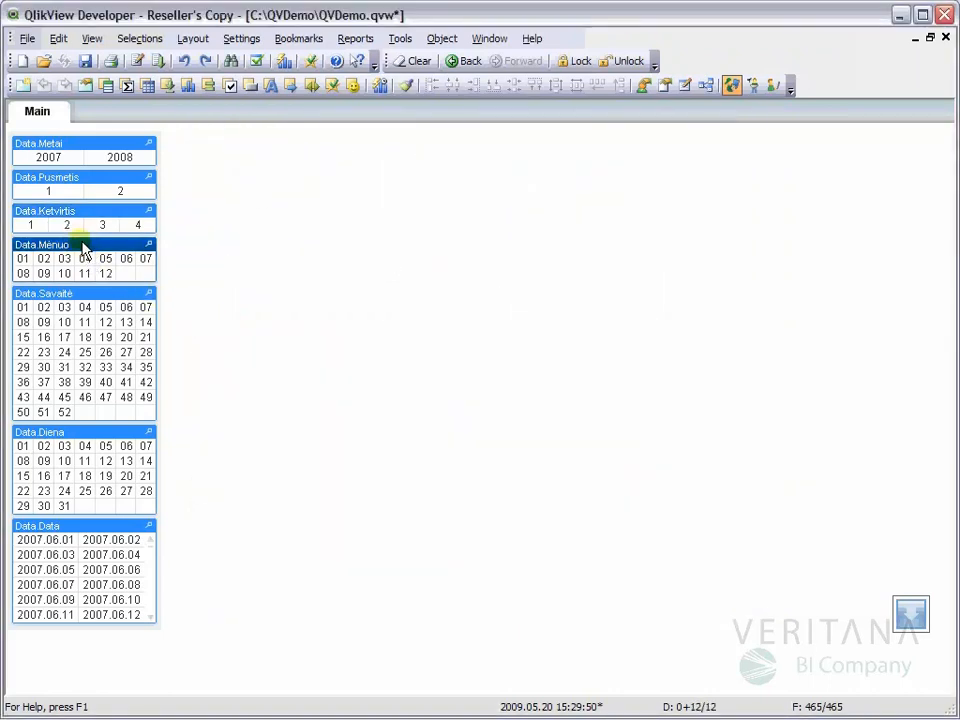
right_click(83, 250)
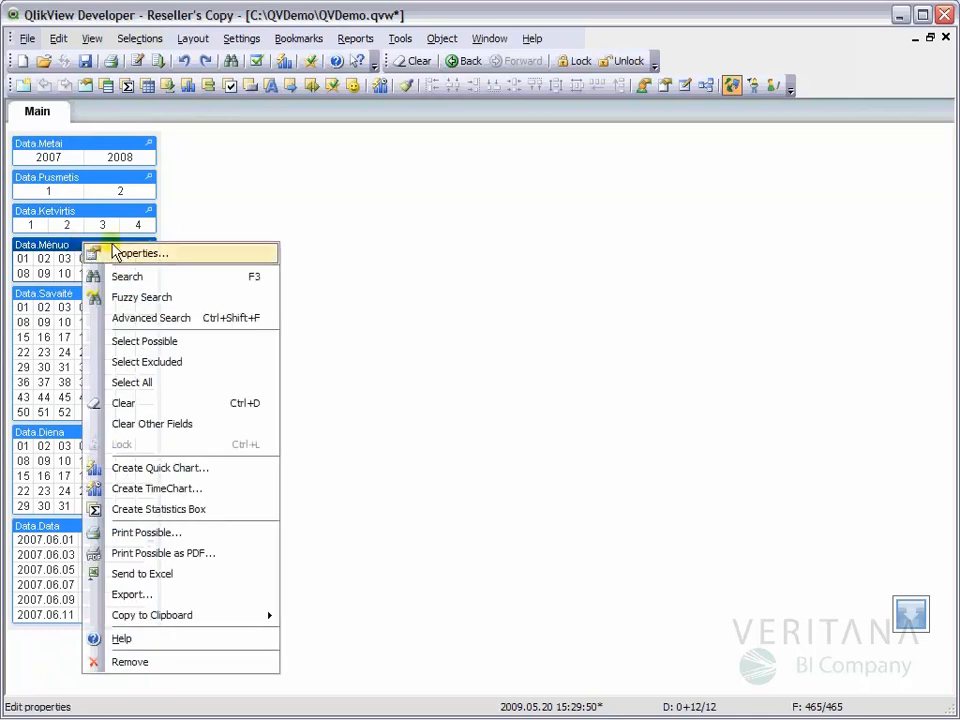
left_click(150, 253)
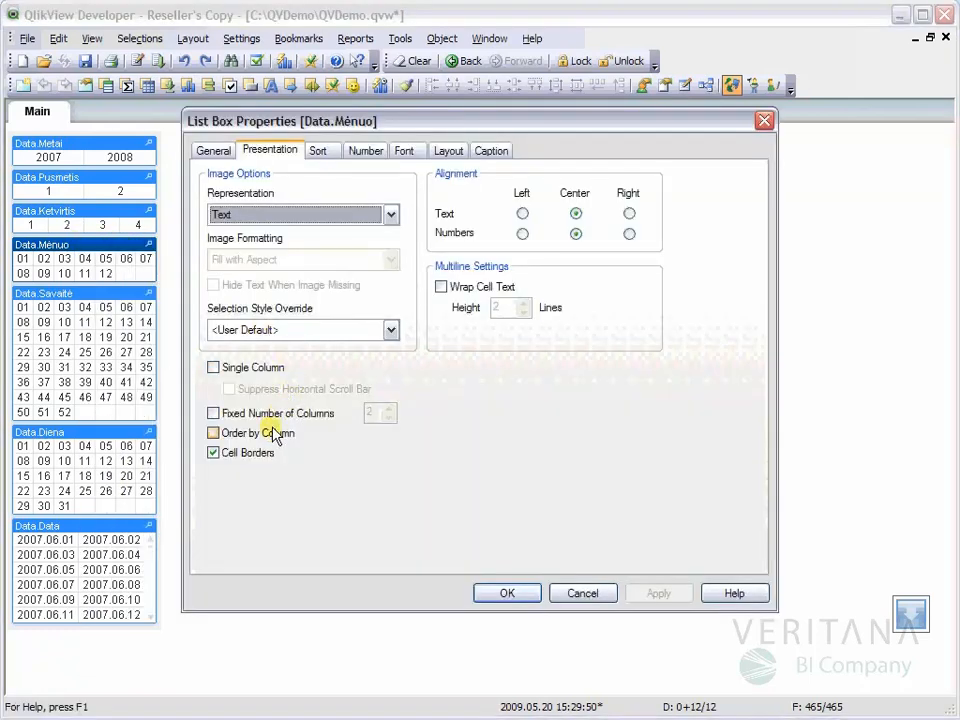
left_click(213, 413)
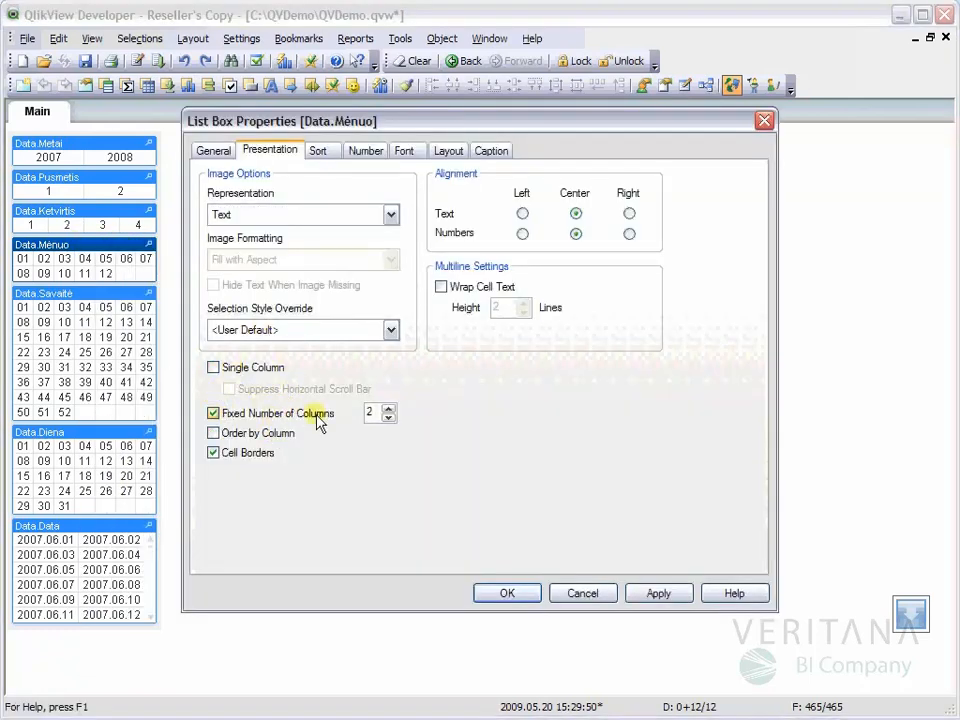
left_click(388, 408)
left_click(388, 408)
left_click(388, 408)
left_click(388, 408)
left_click(319, 151)
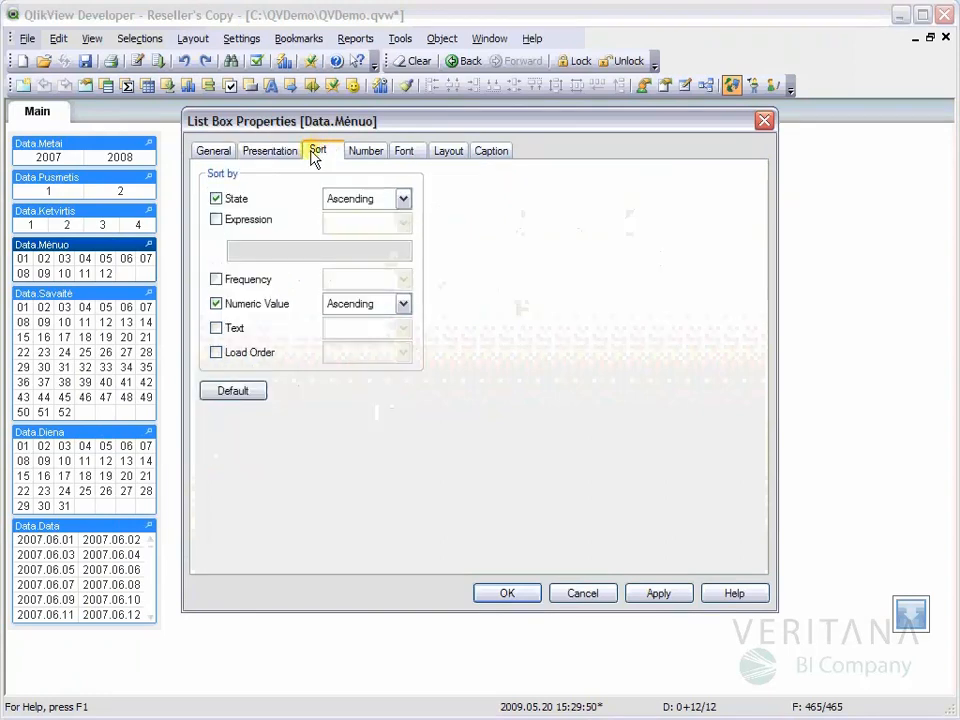
left_click(216, 200)
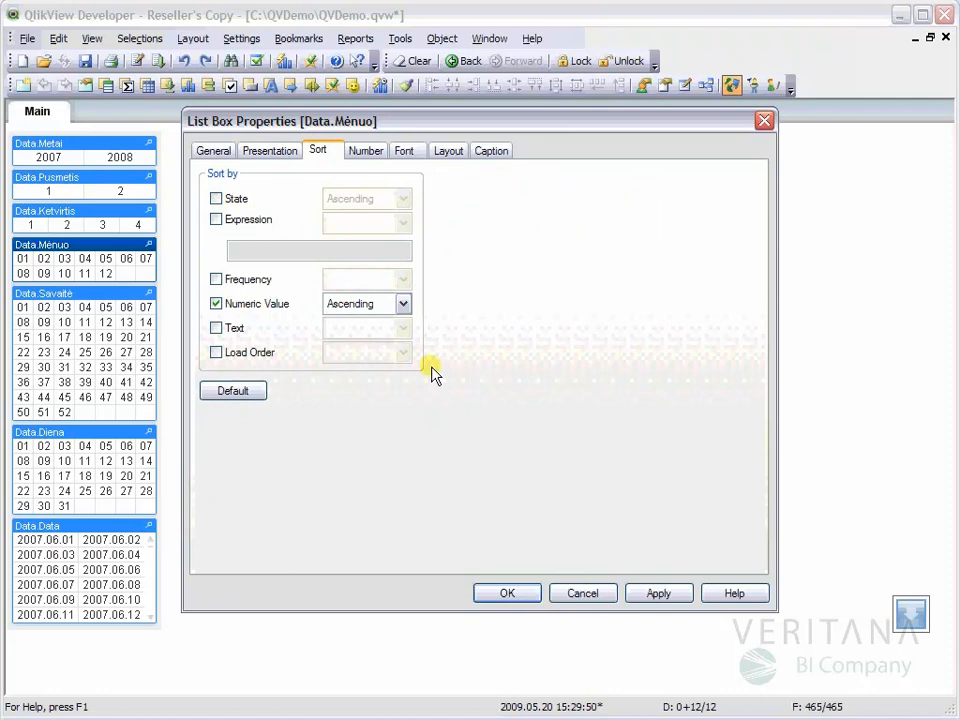
left_click(508, 593)
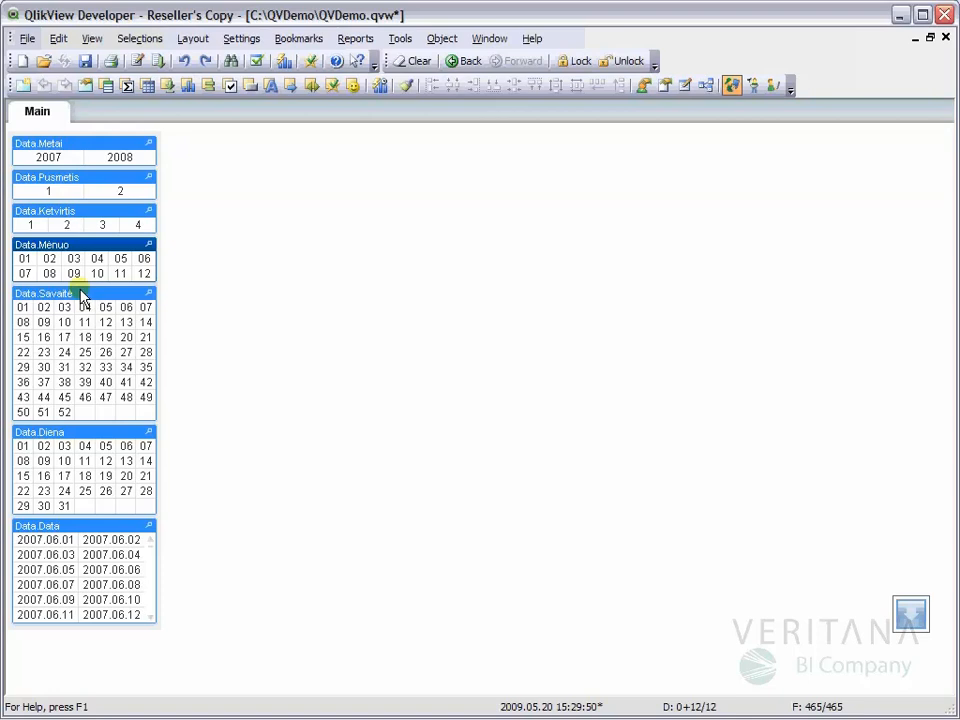
Step: Turn off sorting by state for the Data.Savaitė list box
right_click(82, 297)
left_click(122, 300)
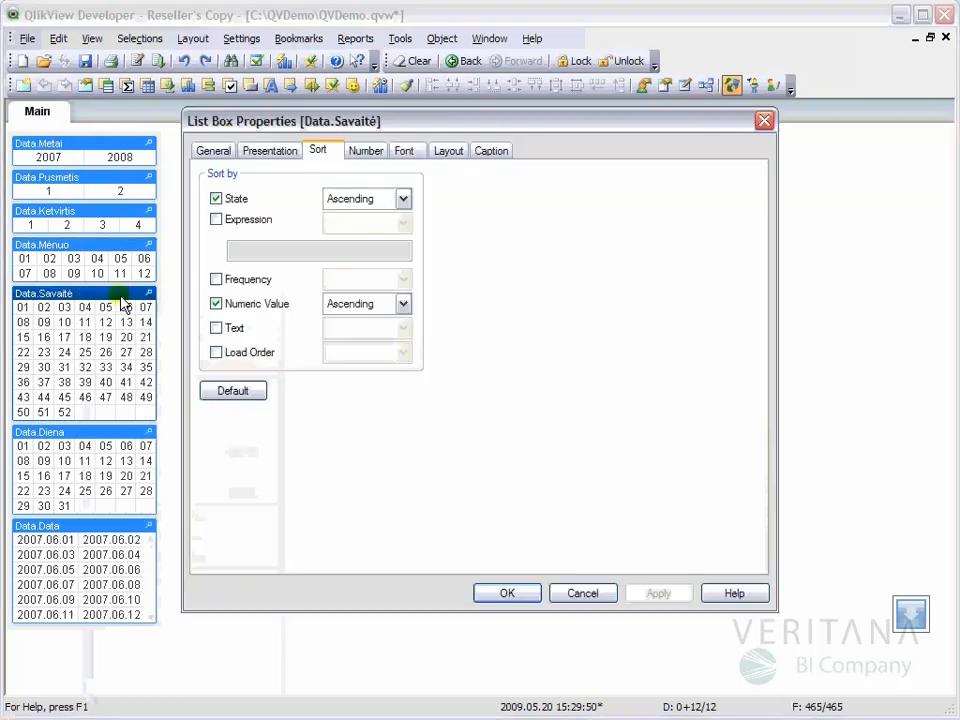
left_click(217, 199)
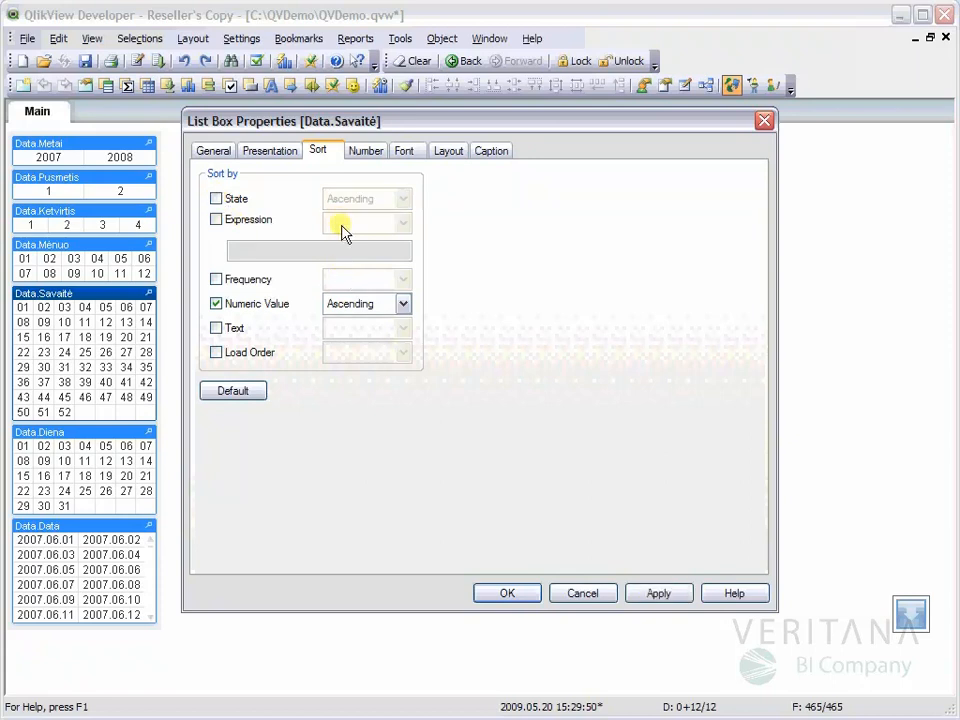
left_click(508, 594)
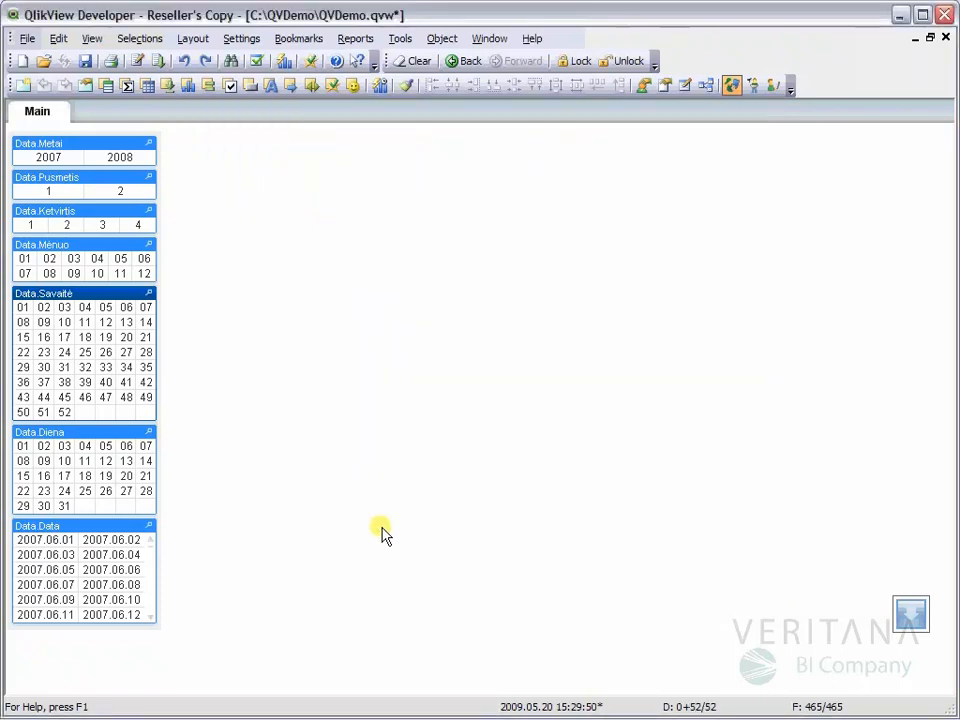
Step: Turn off sorting by state in the properties of the Data.Diena list box
right_click(122, 430)
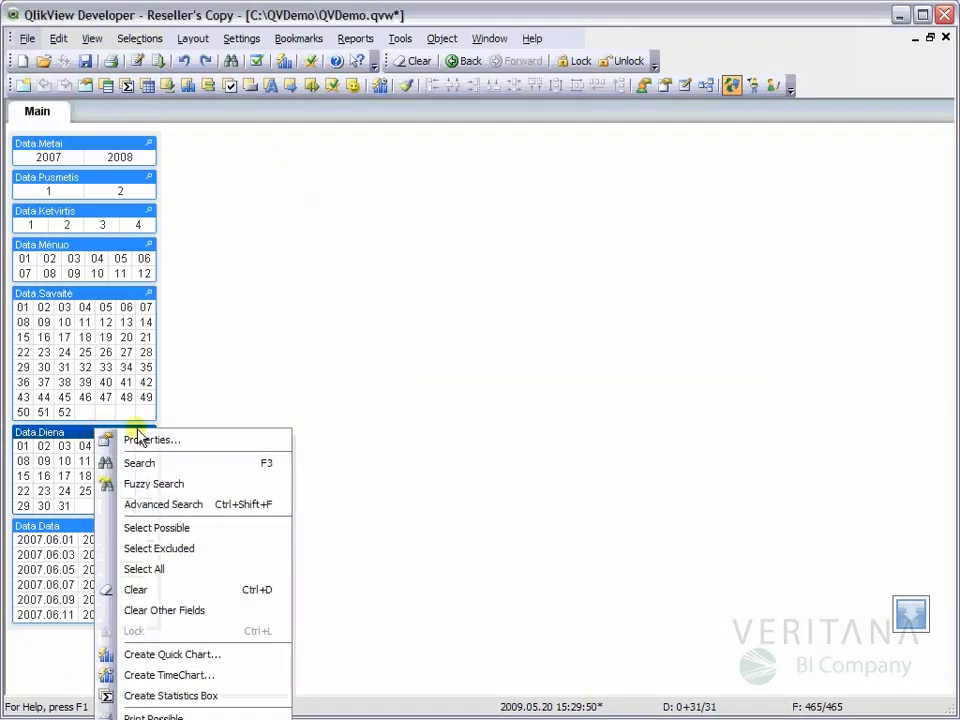
left_click(147, 439)
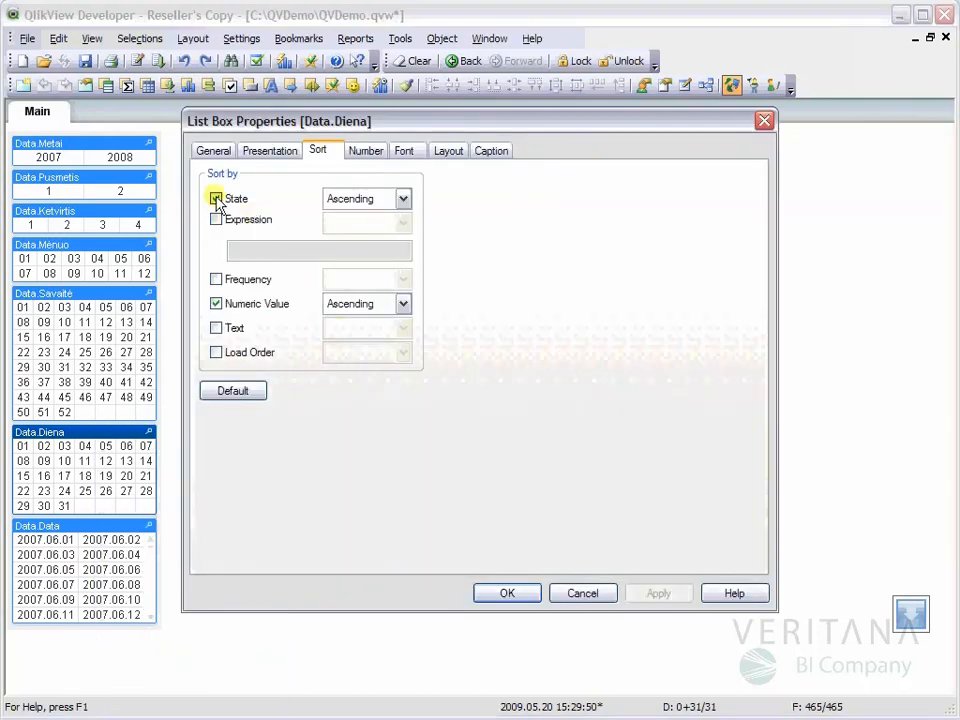
left_click(216, 198)
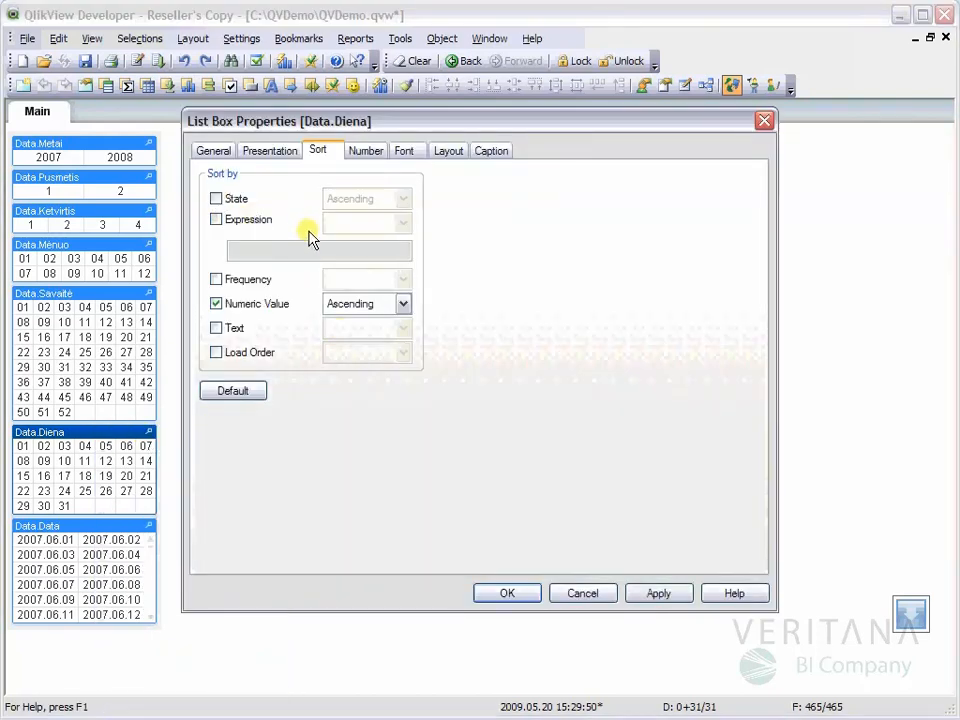
Step: Set the Data.Diena list box to a fixed 7 columns, apply the properties and save the document
left_click(270, 152)
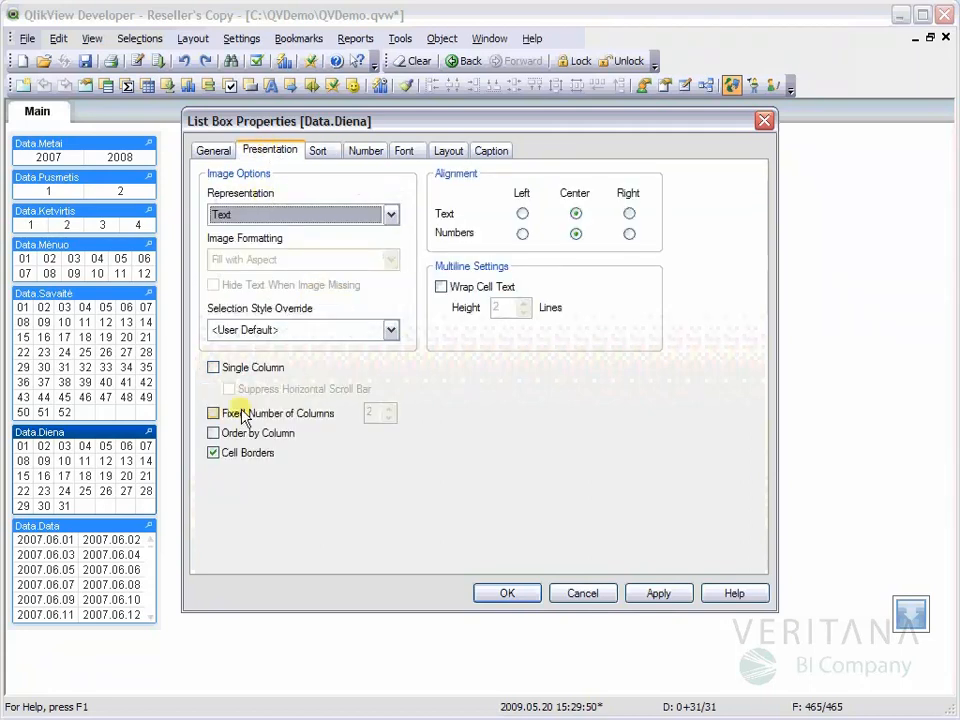
left_click(213, 413)
left_click(389, 409)
left_click(389, 409)
left_click(389, 409)
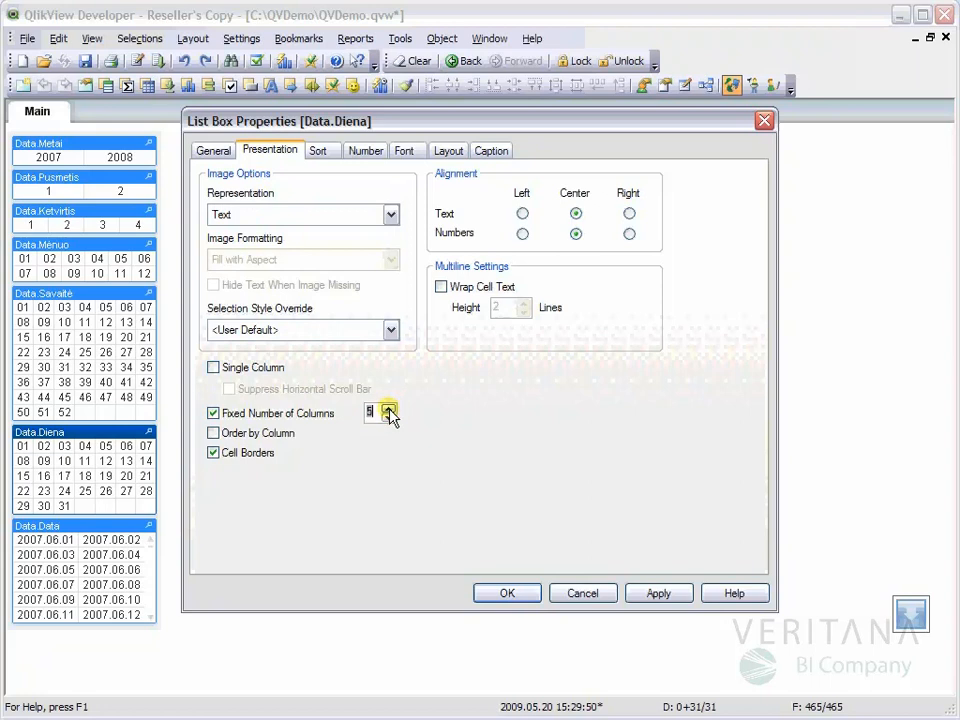
left_click(657, 594)
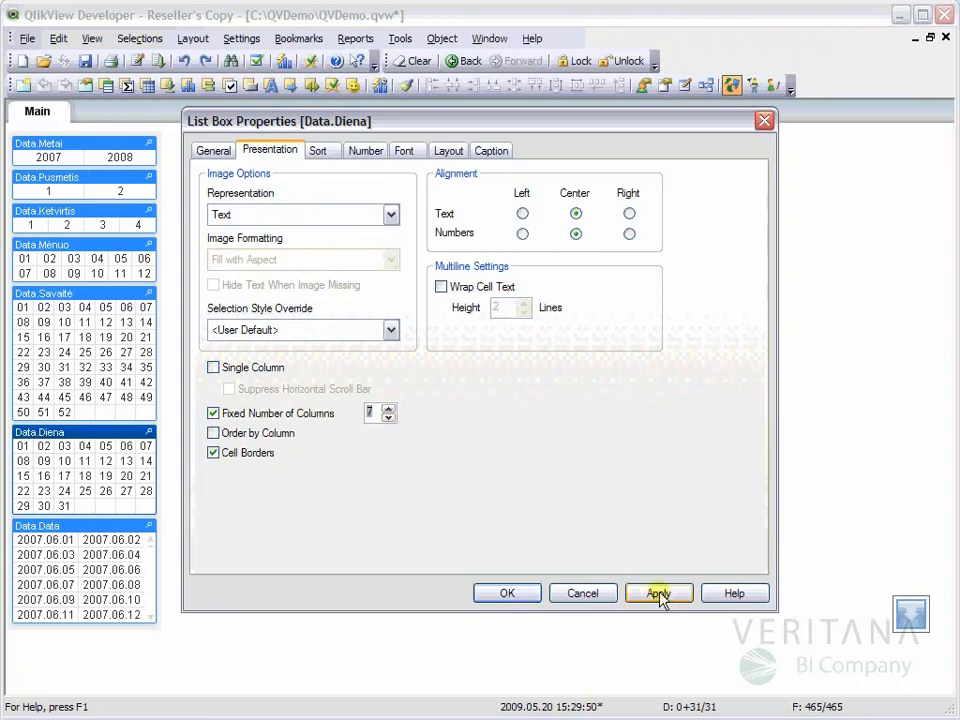
left_click(522, 594)
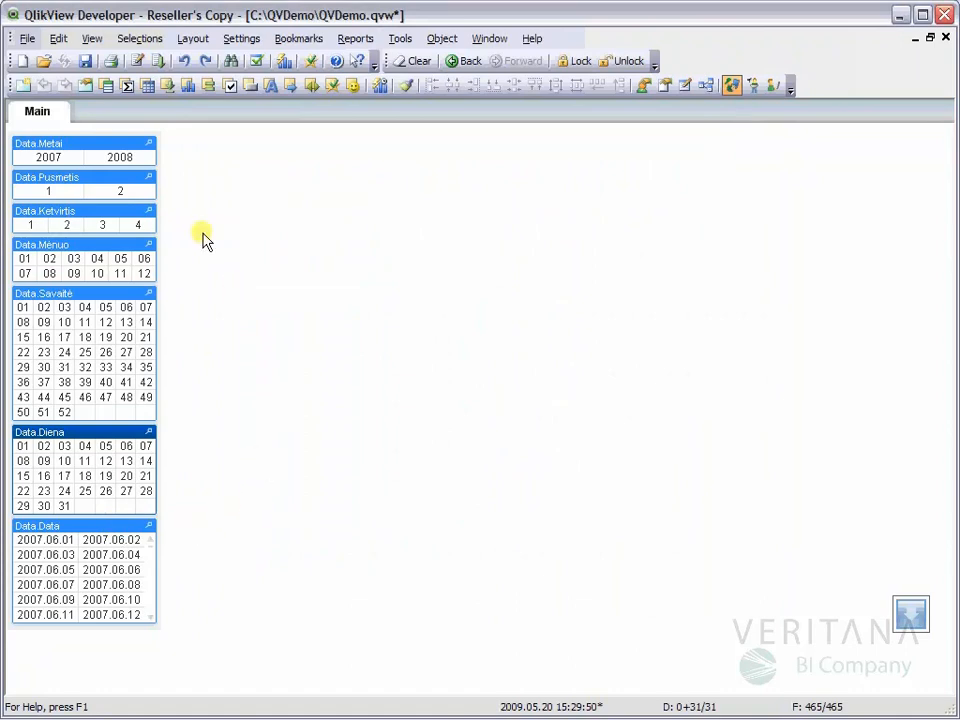
left_click(86, 64)
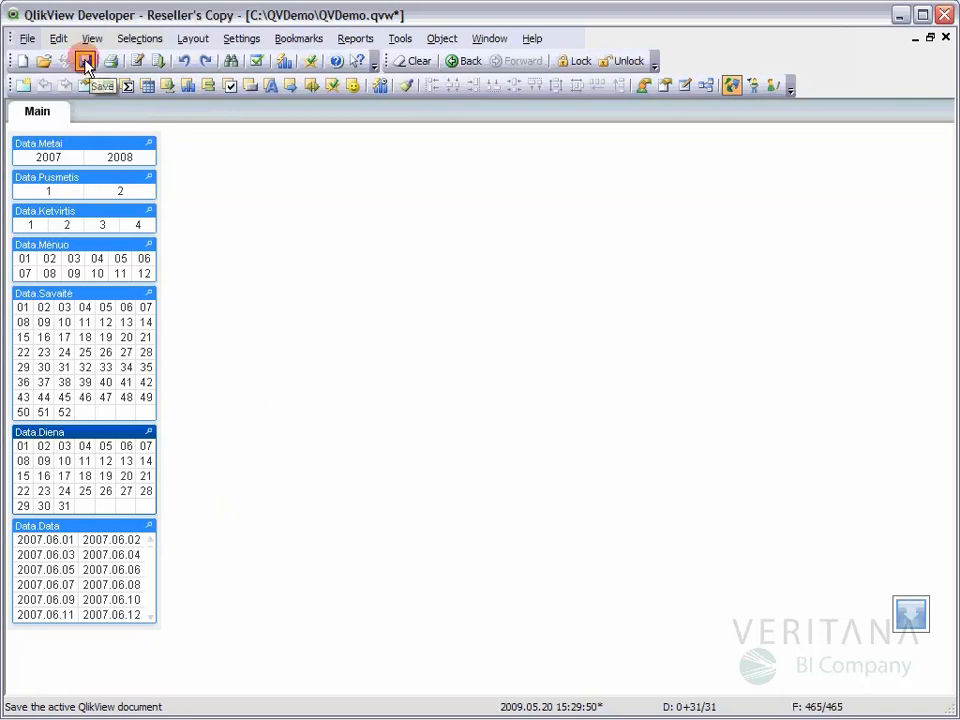